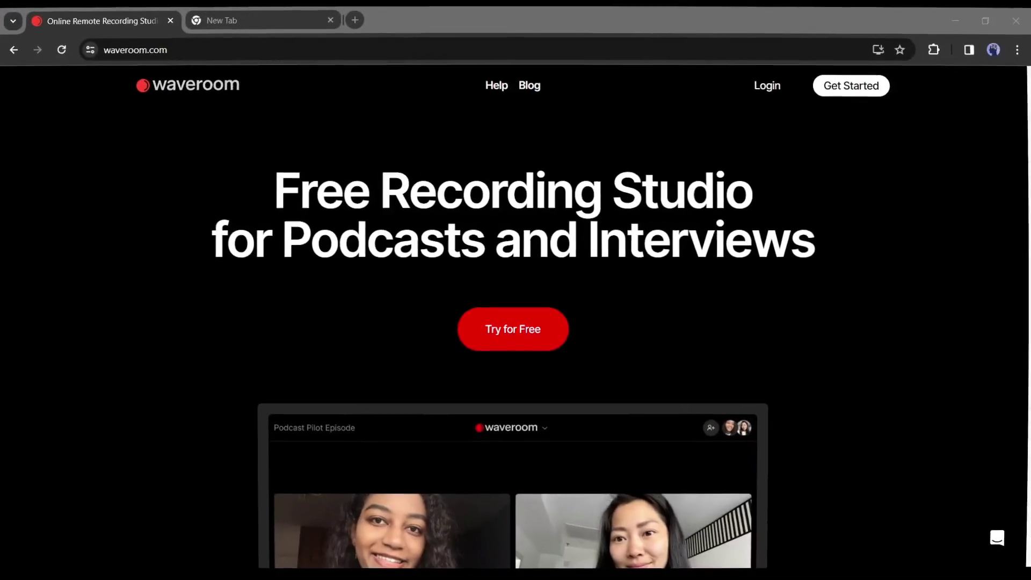
Scroll the waveroom.com home page past the features and free-plan pricing, then return to the top
scroll(316, 239, down, 5)
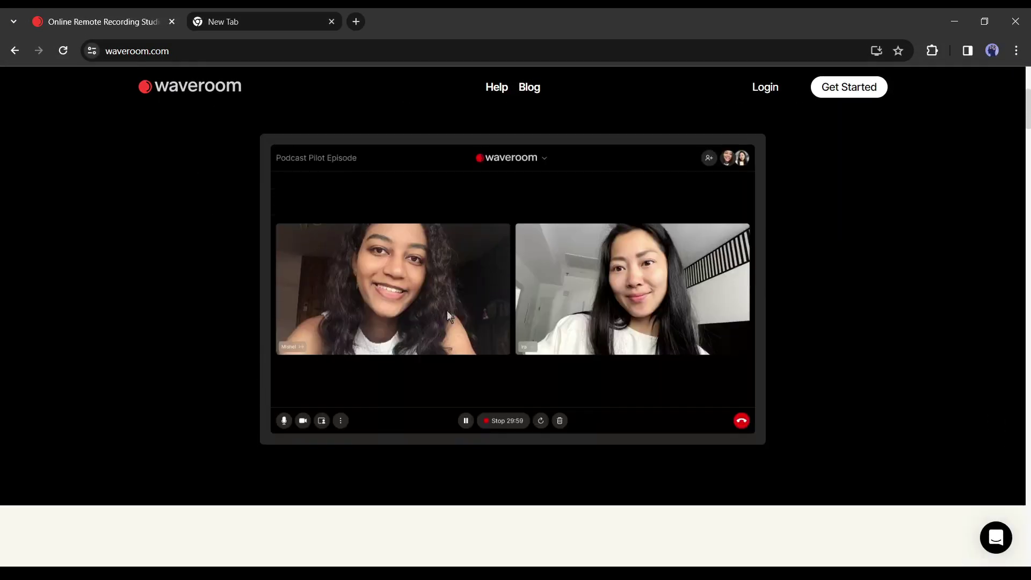
scroll(595, 339, down, 10)
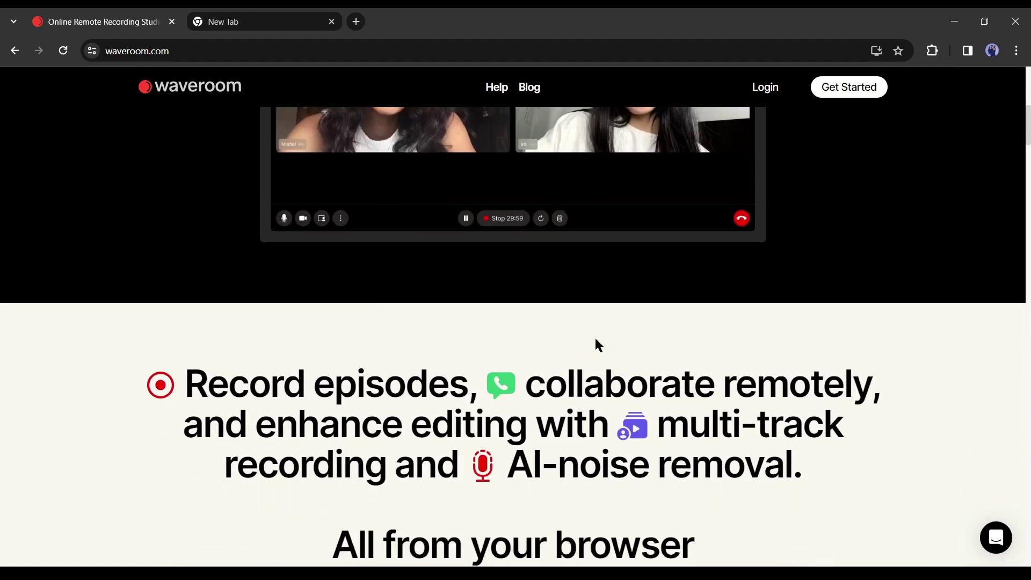
scroll(595, 338, down, 3)
scroll(596, 338, down, 1)
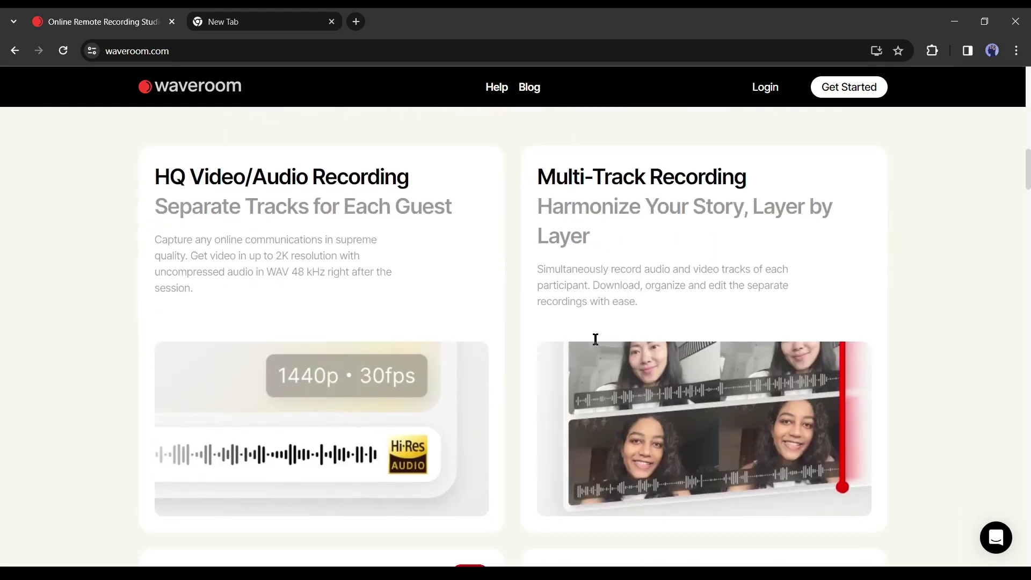
scroll(463, 334, down, 5)
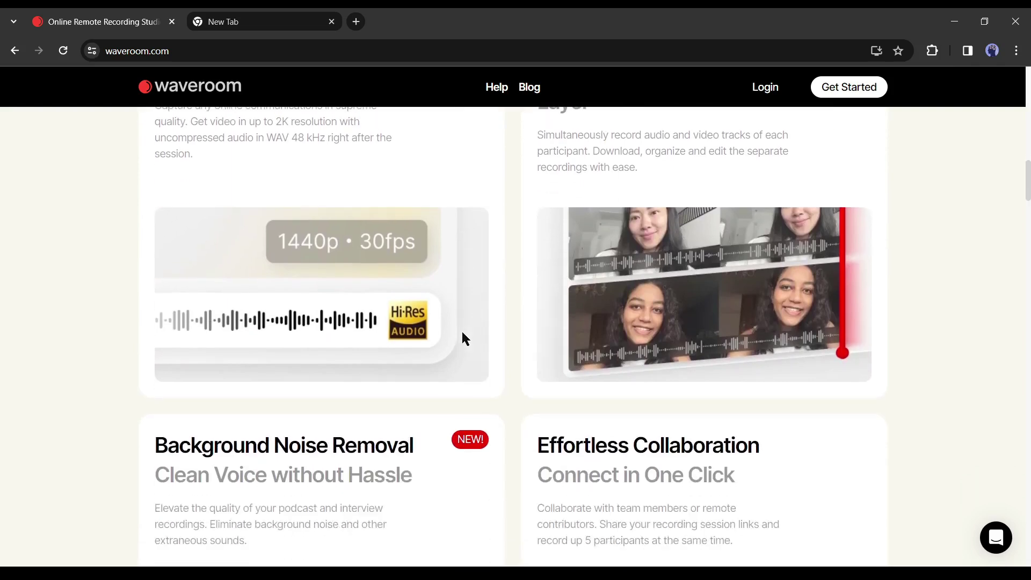
scroll(416, 377, down, 2)
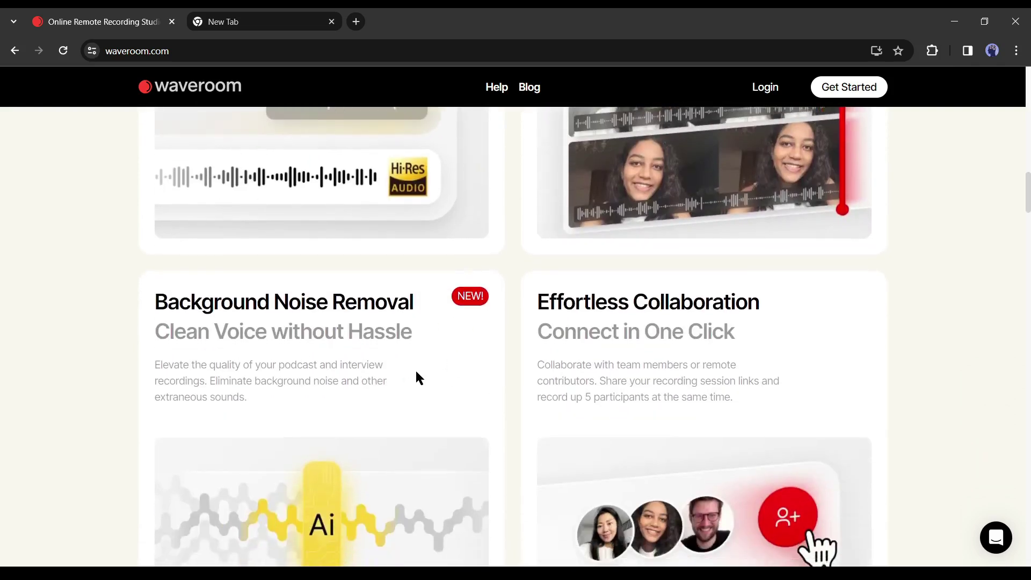
scroll(634, 395, down, 10)
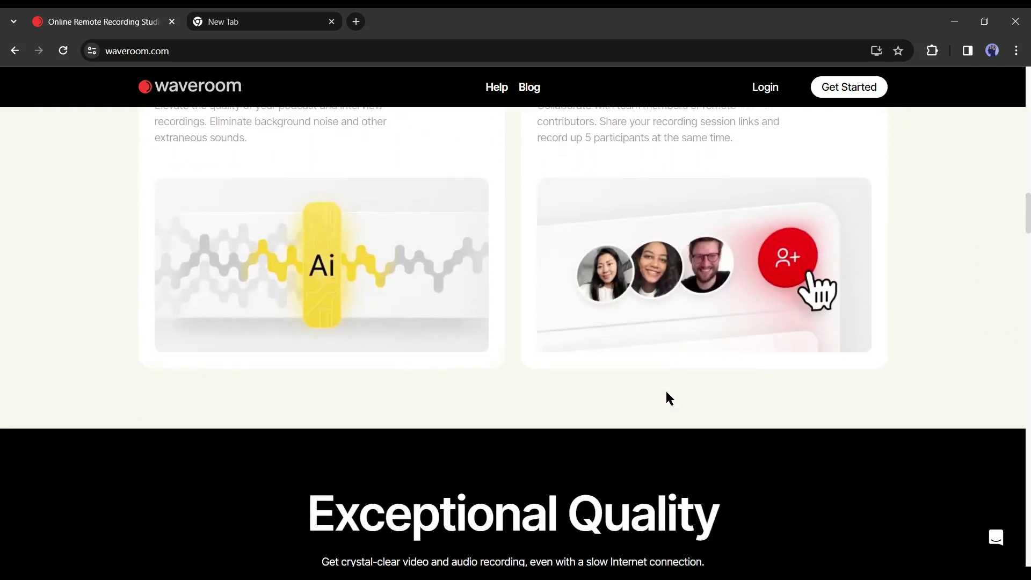
scroll(667, 398, down, 3)
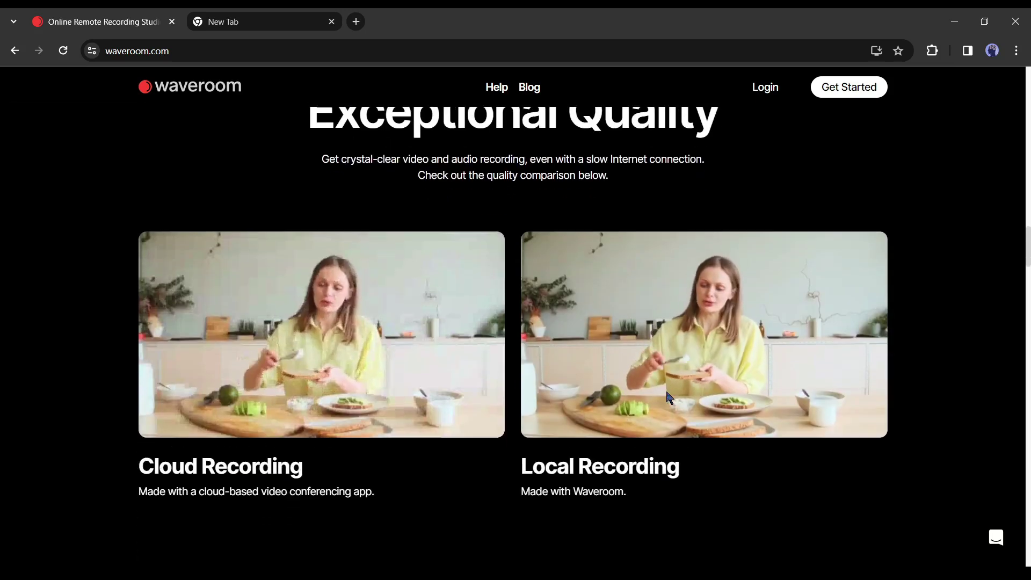
scroll(732, 347, down, 1)
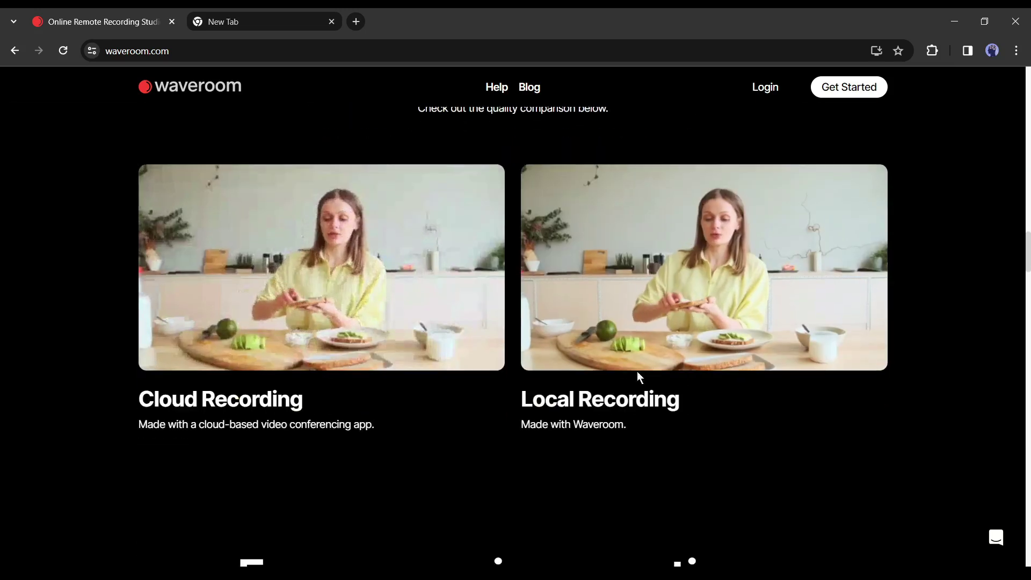
scroll(539, 425, down, 9)
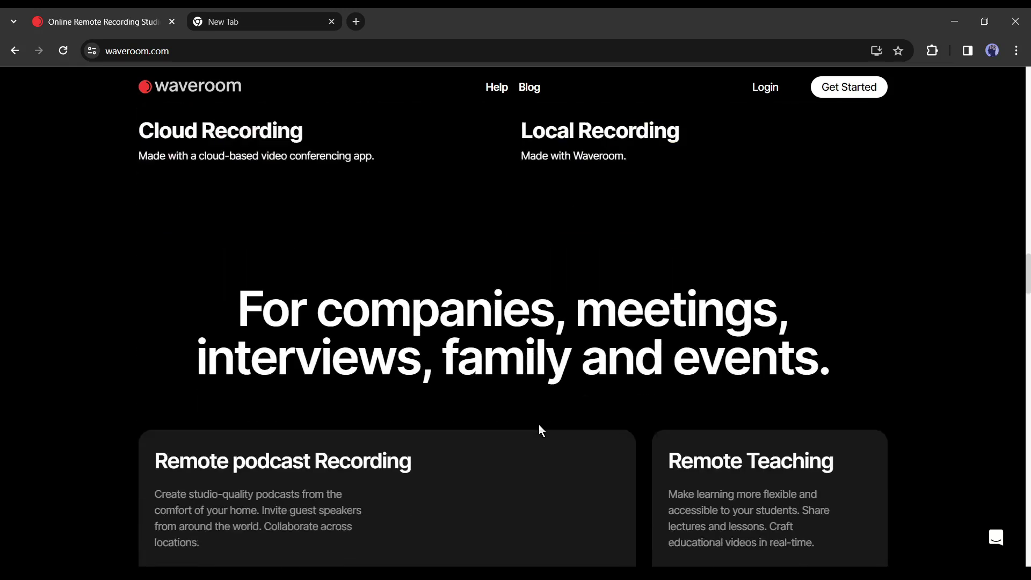
scroll(540, 422, down, 7)
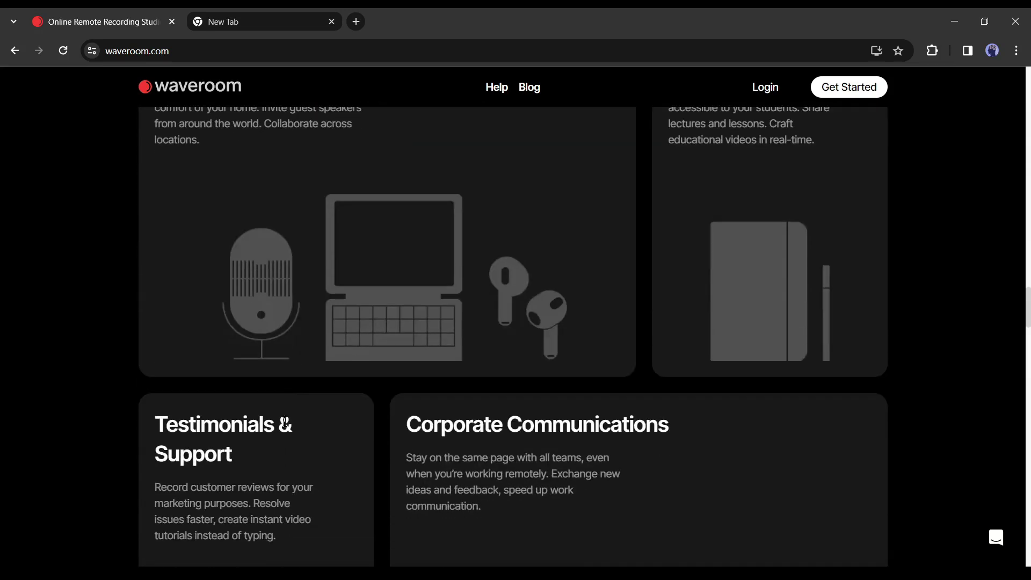
scroll(486, 410, down, 9)
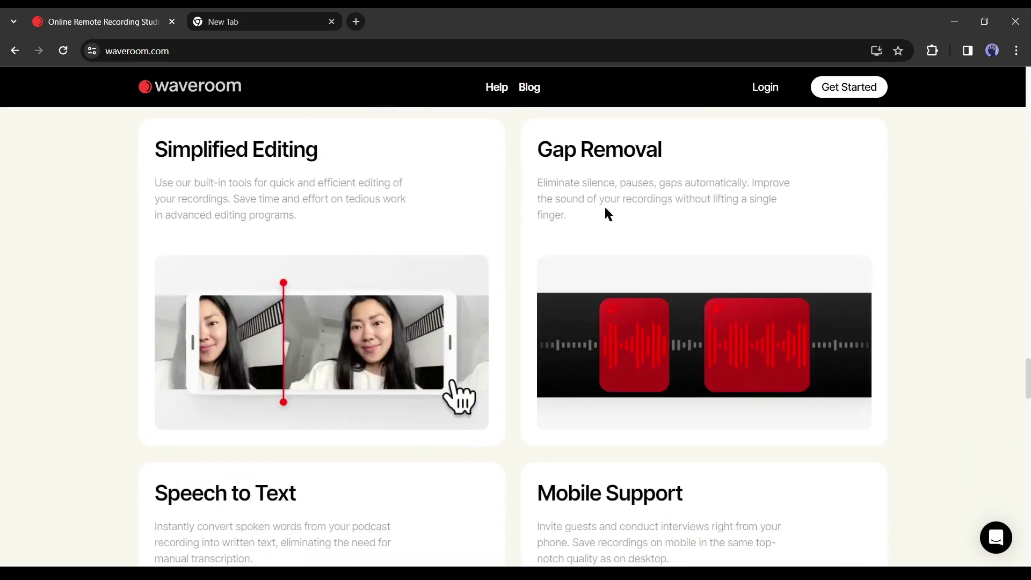
scroll(607, 214, down, 7)
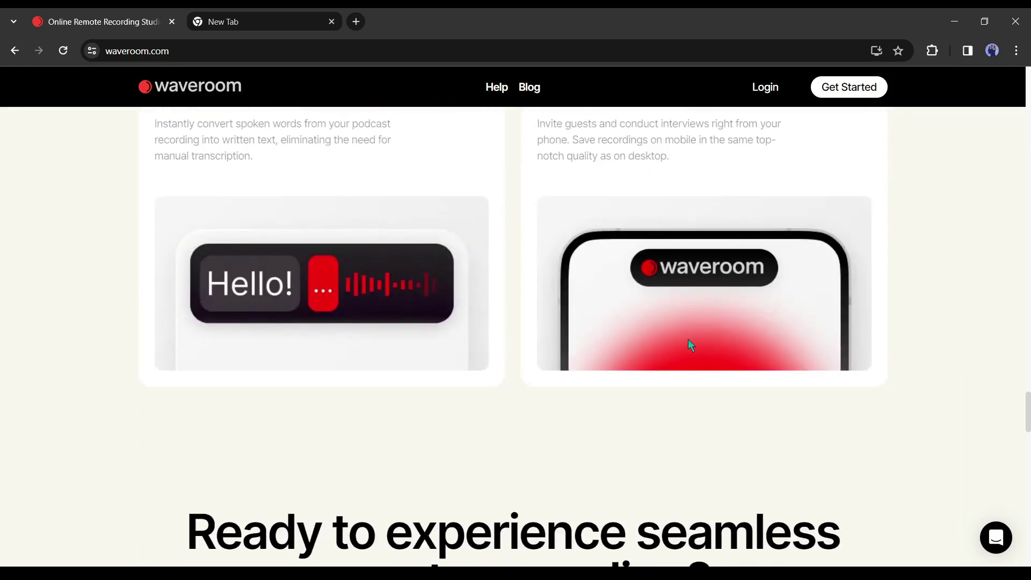
scroll(691, 345, down, 6)
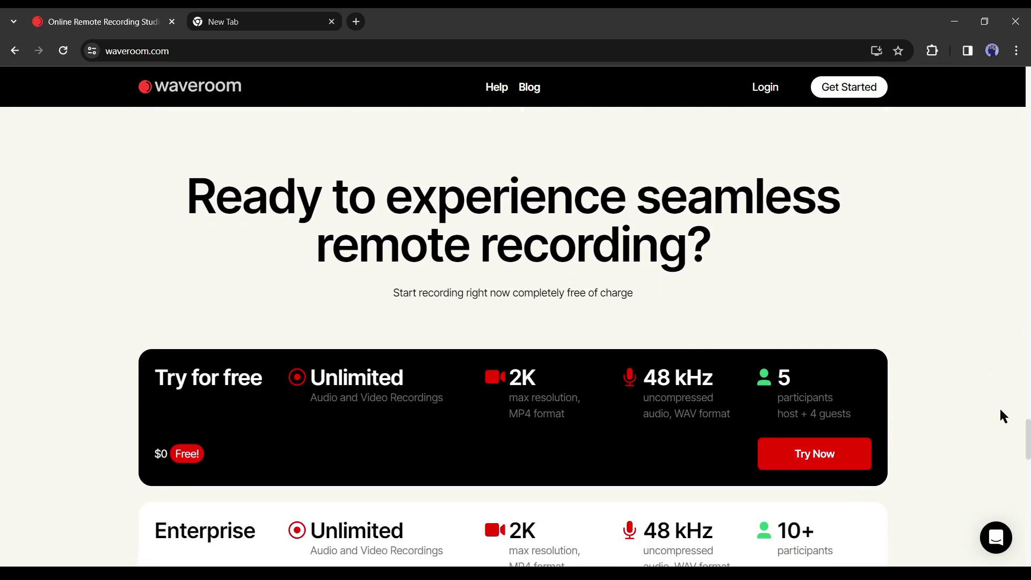
drag(1028, 443, 1022, 87)
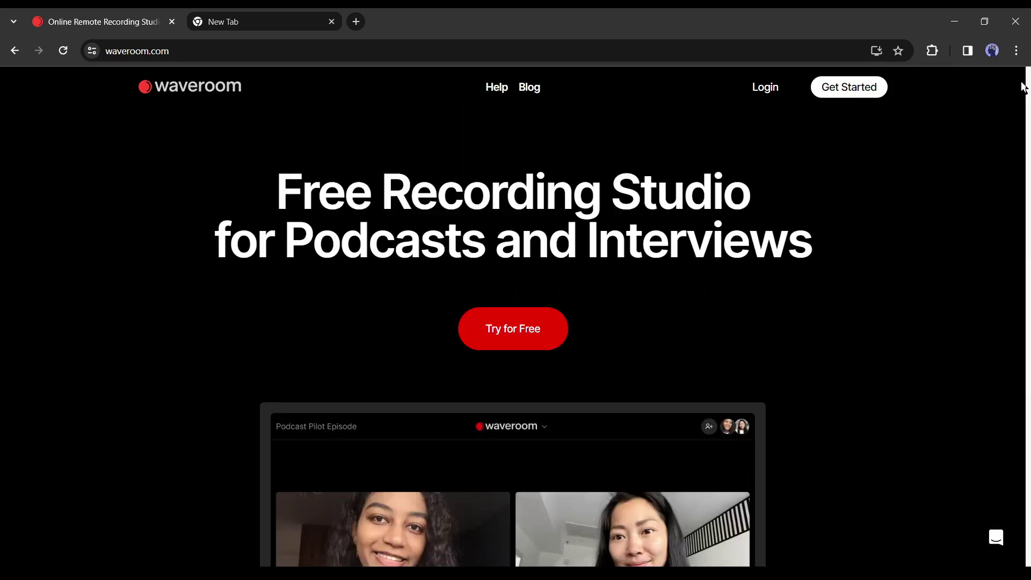
Start the free Waveroom sign-up with Try for Free
scroll(522, 266, down, 1)
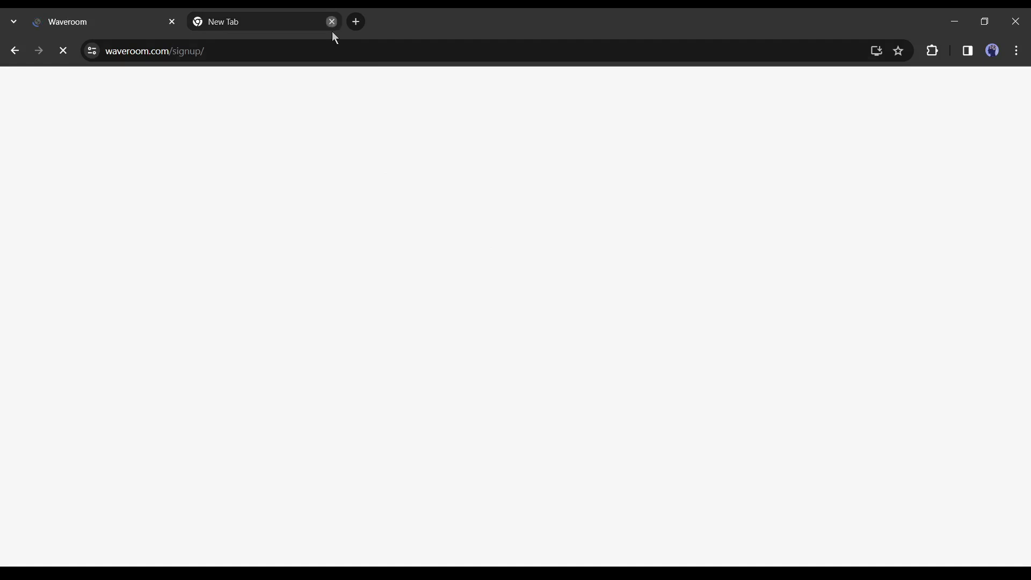
click(331, 22)
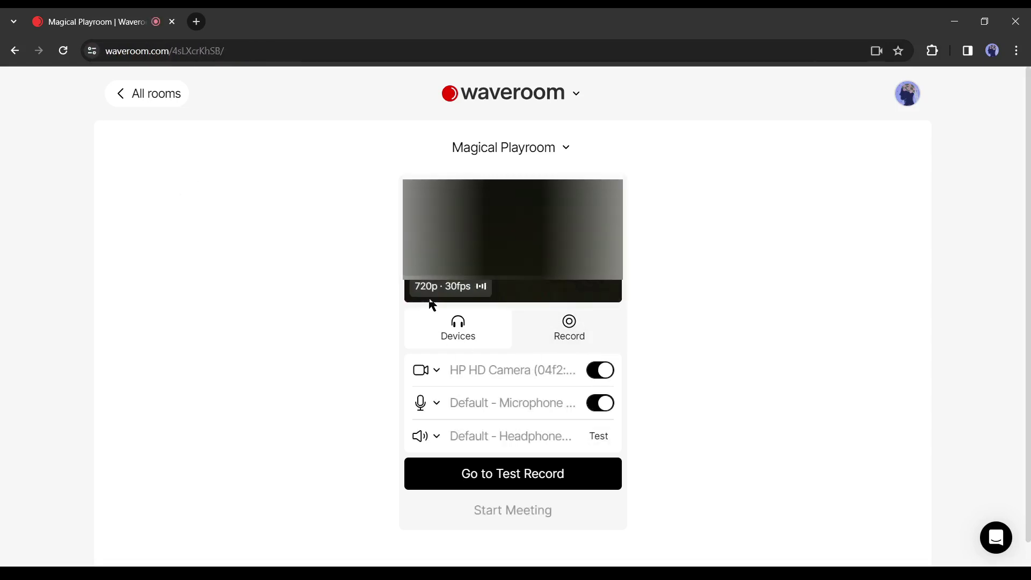
Record and stop a short test clip in Magical Playroom, then start the meeting
click(569, 474)
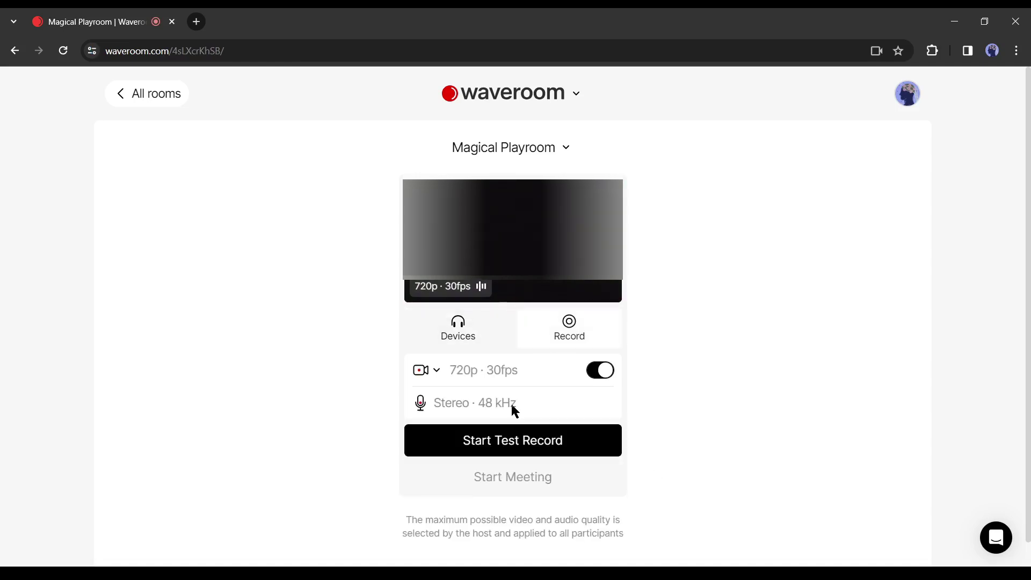
click(532, 452)
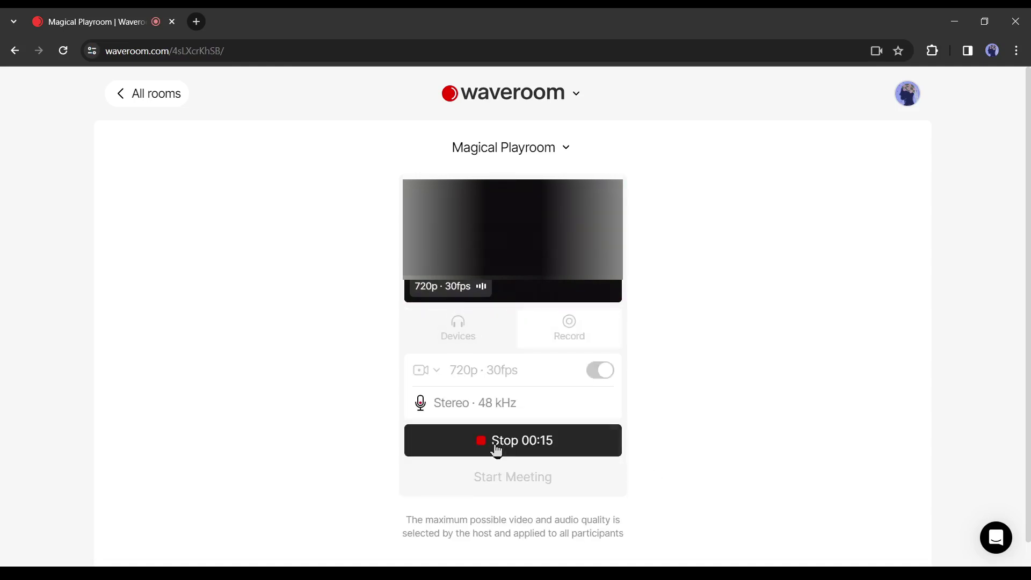
click(495, 451)
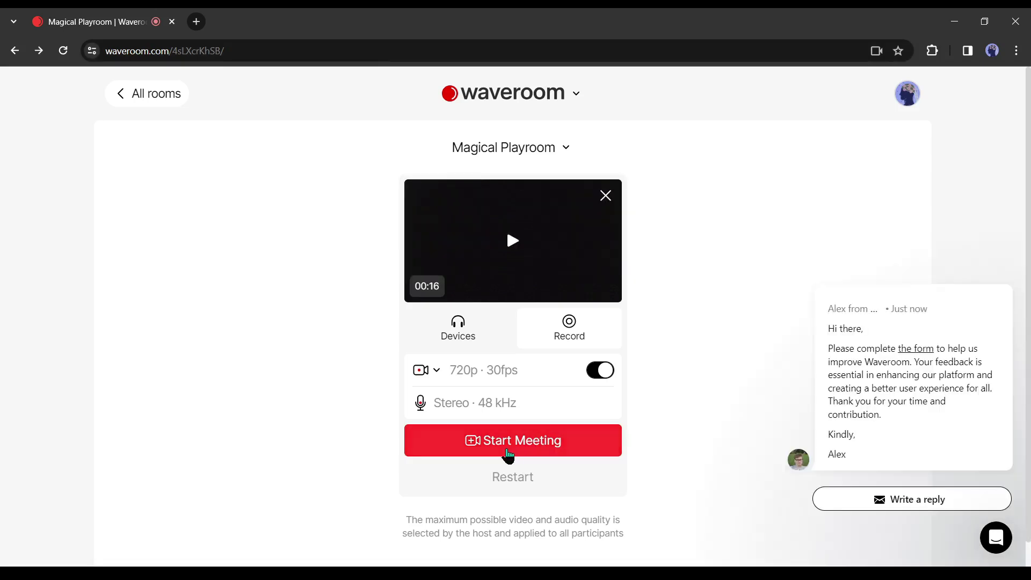
click(519, 453)
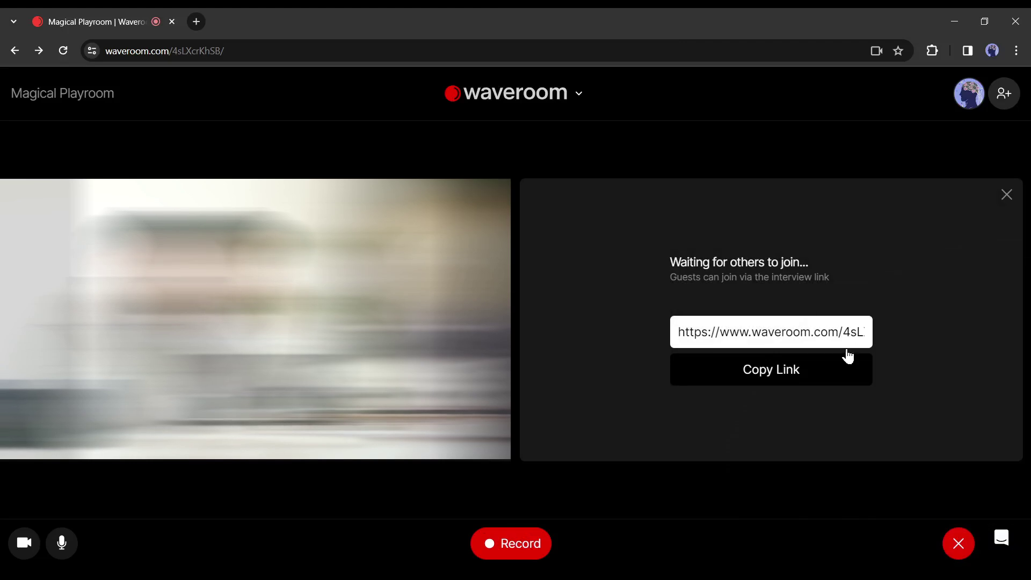
Copy the Magical Playroom invite link and paste it into a new Gmail message
click(773, 384)
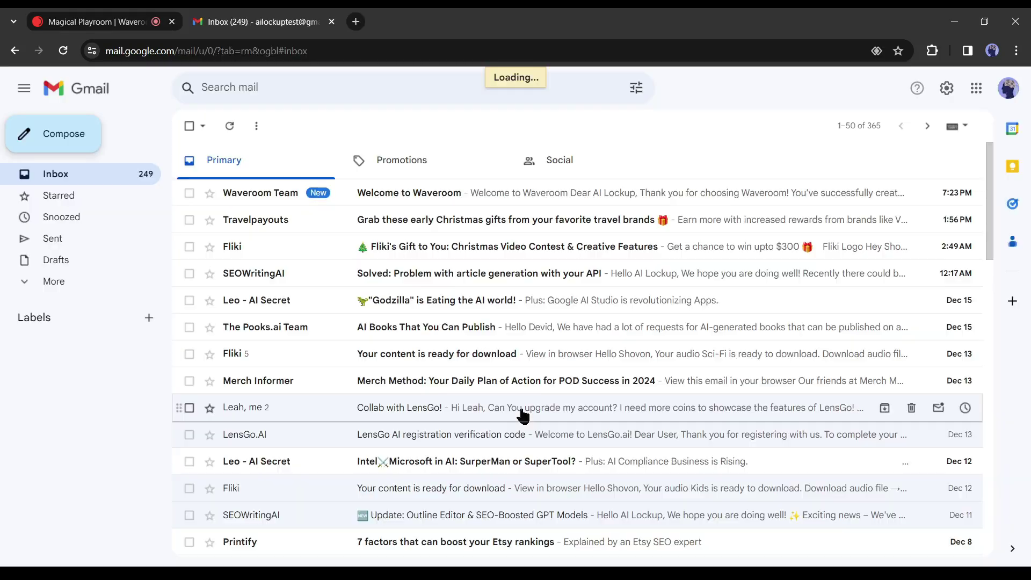
key(c)
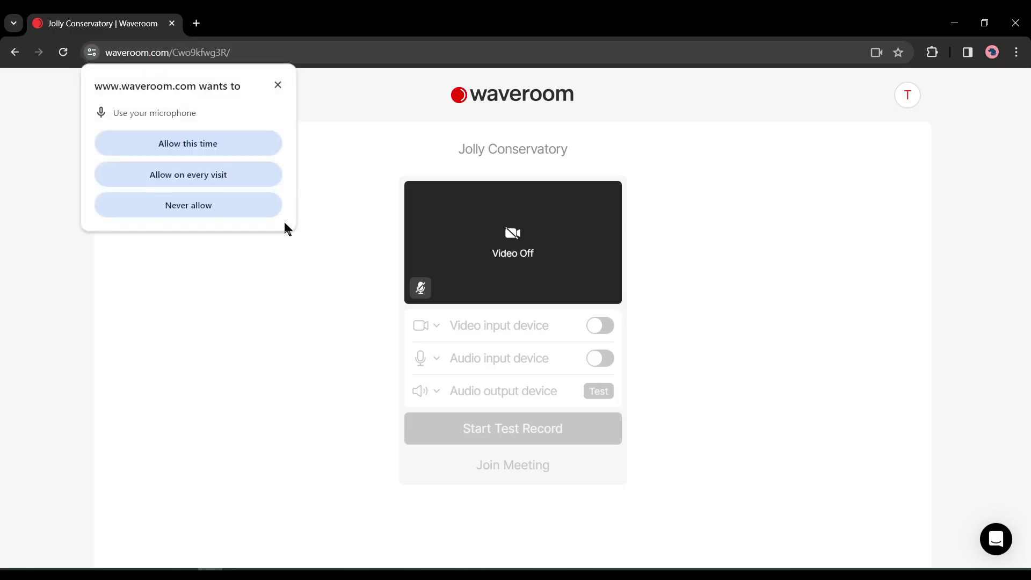
click(219, 155)
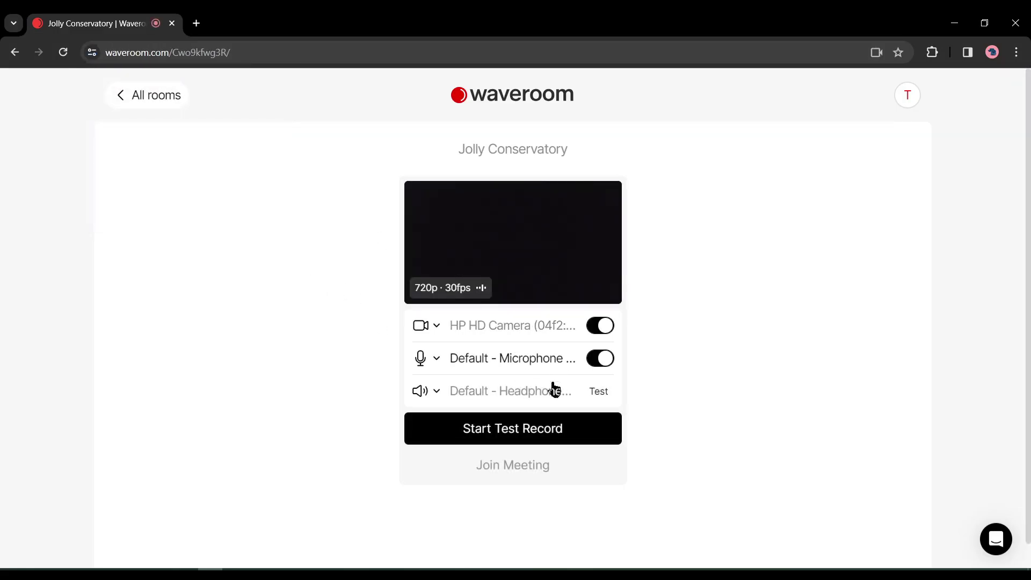
Run a quick test record, join Jolly Conservatory, and admit guest Test from Participants
click(507, 437)
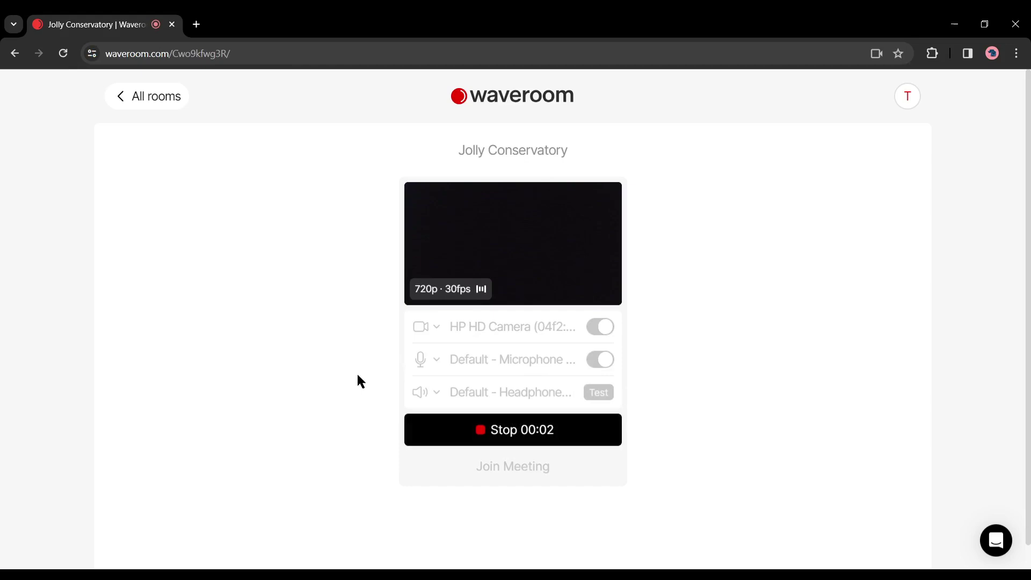
click(434, 432)
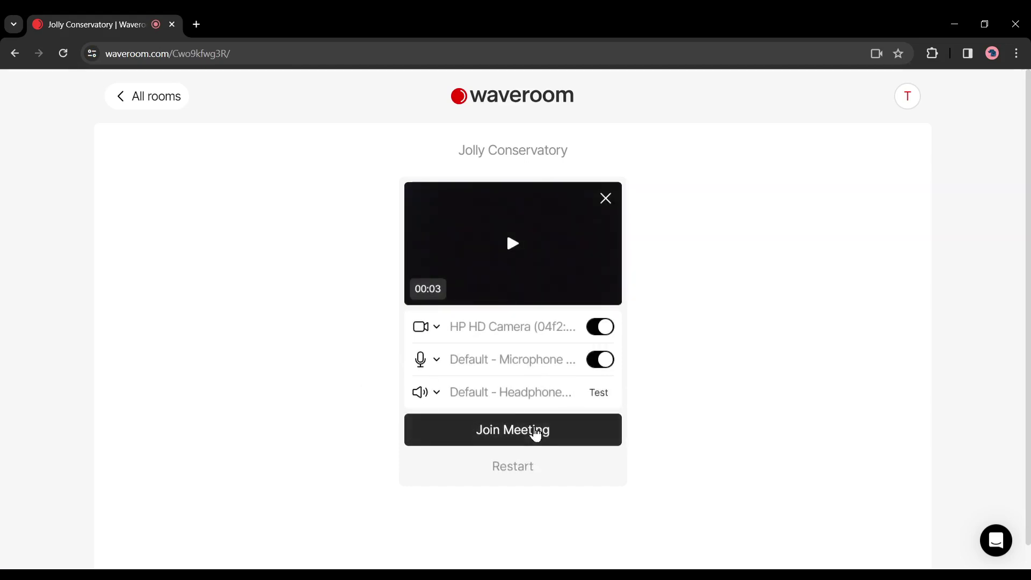
click(472, 431)
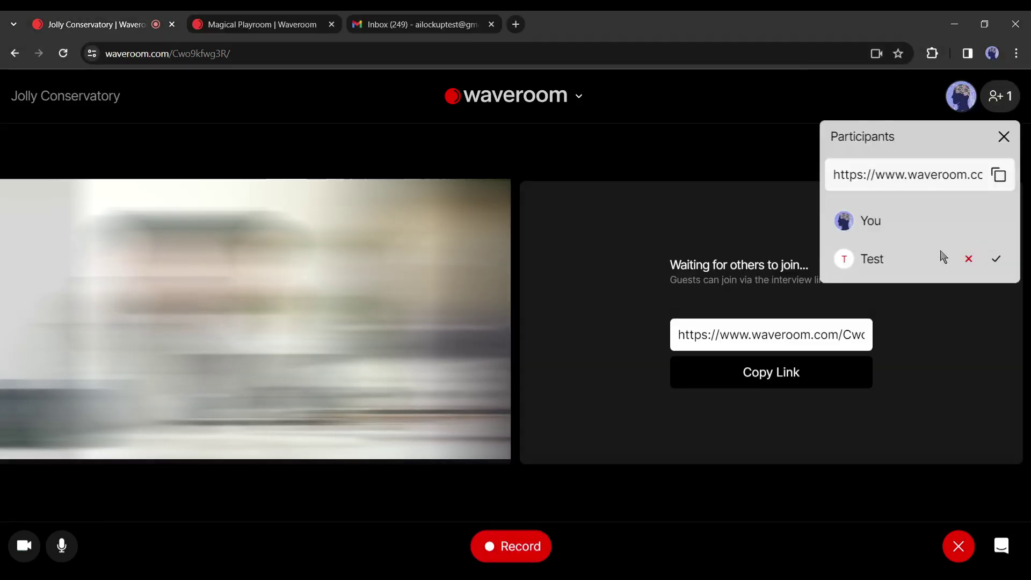
click(996, 260)
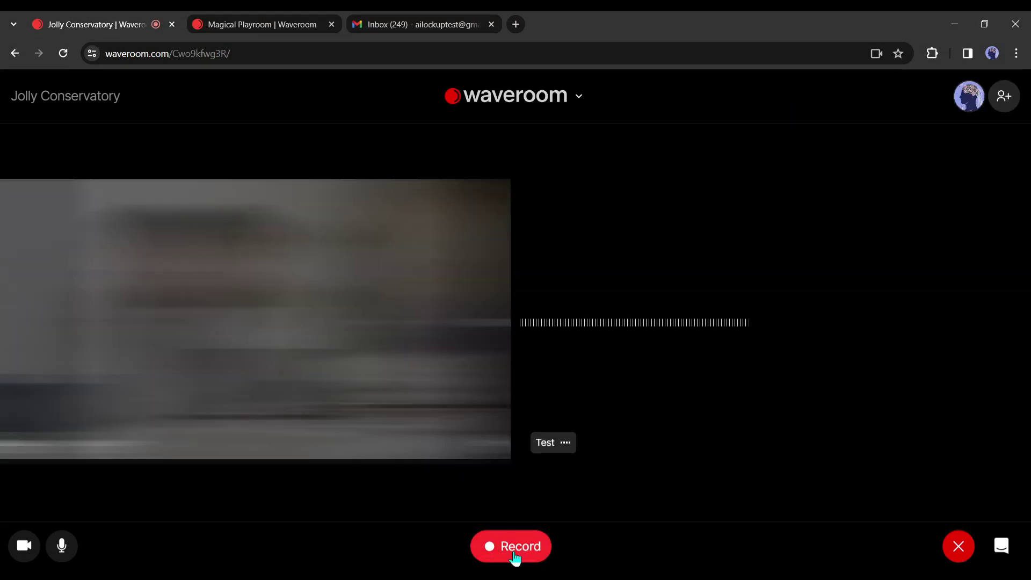
Record the Jolly Conservatory session, stop recording, and end the meeting for all participants
click(514, 546)
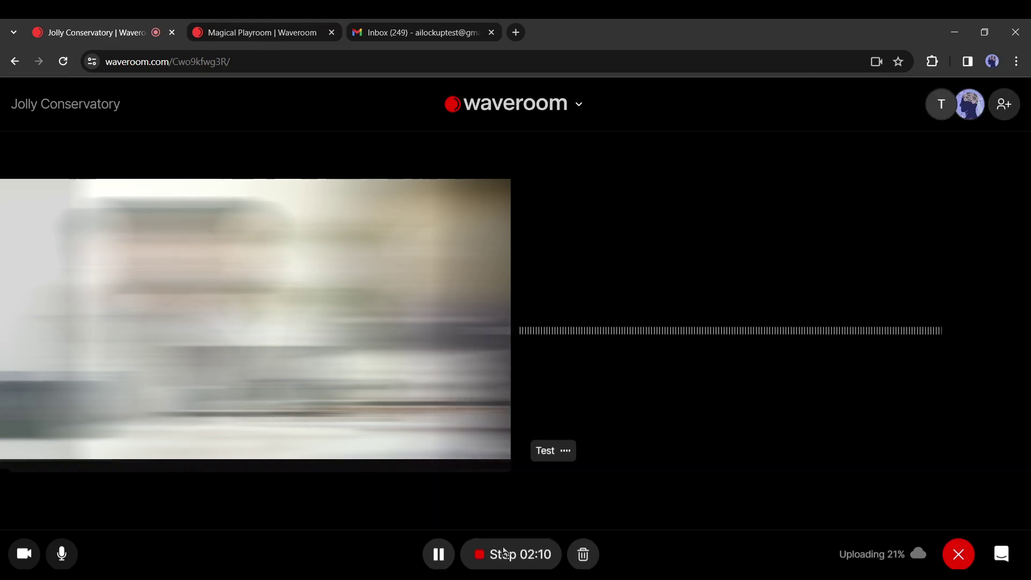
click(470, 558)
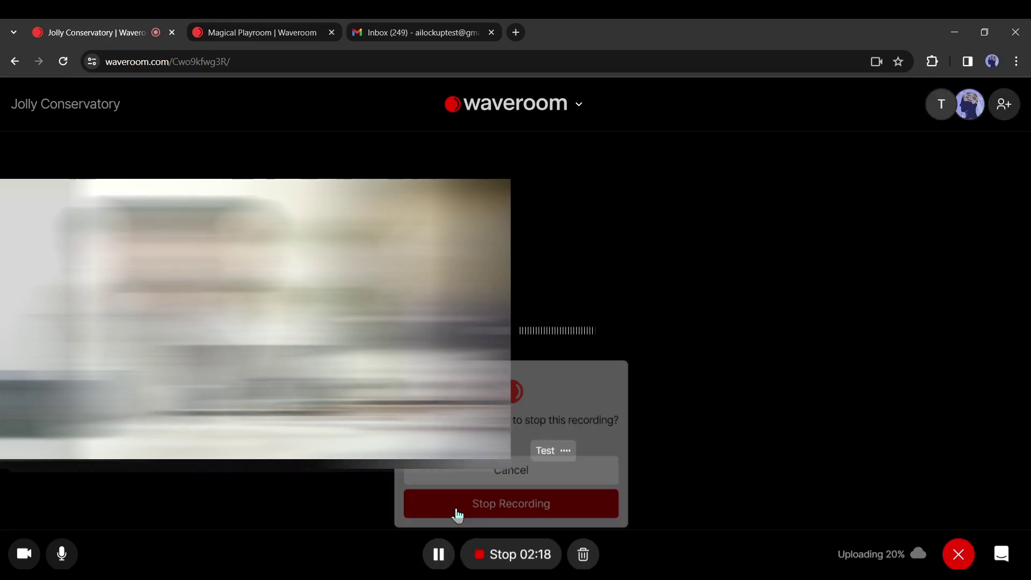
click(458, 504)
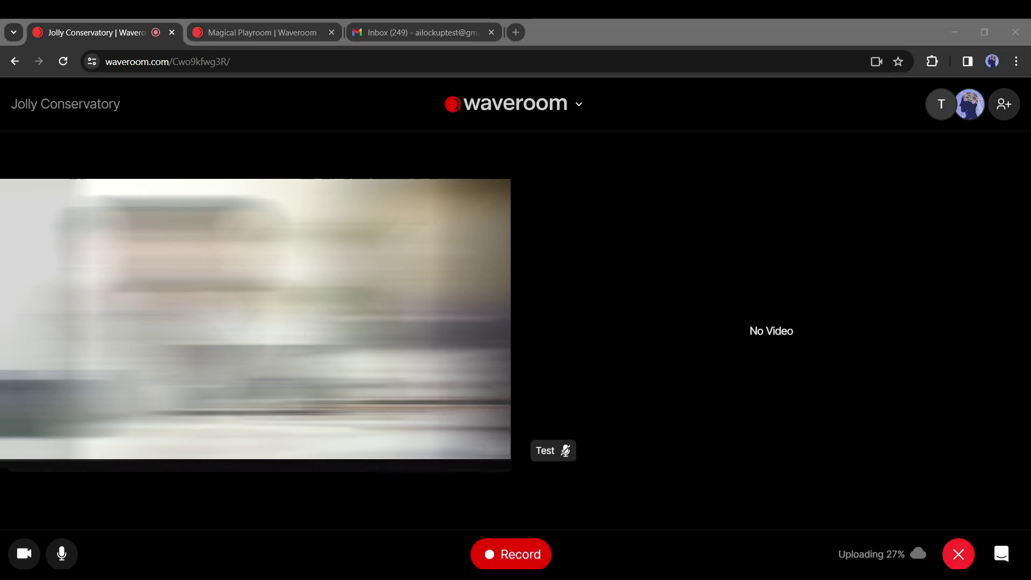
click(958, 554)
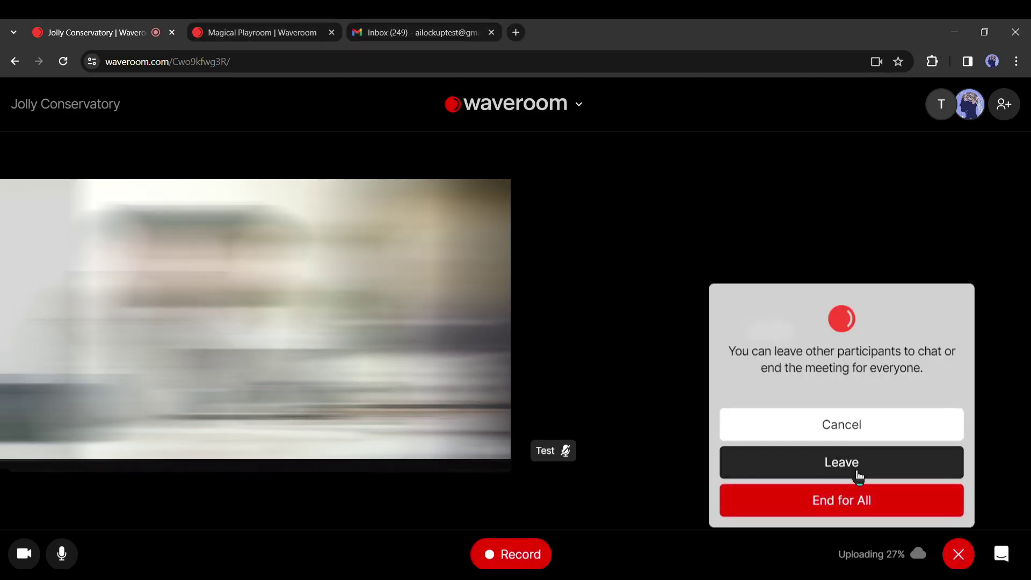
click(849, 504)
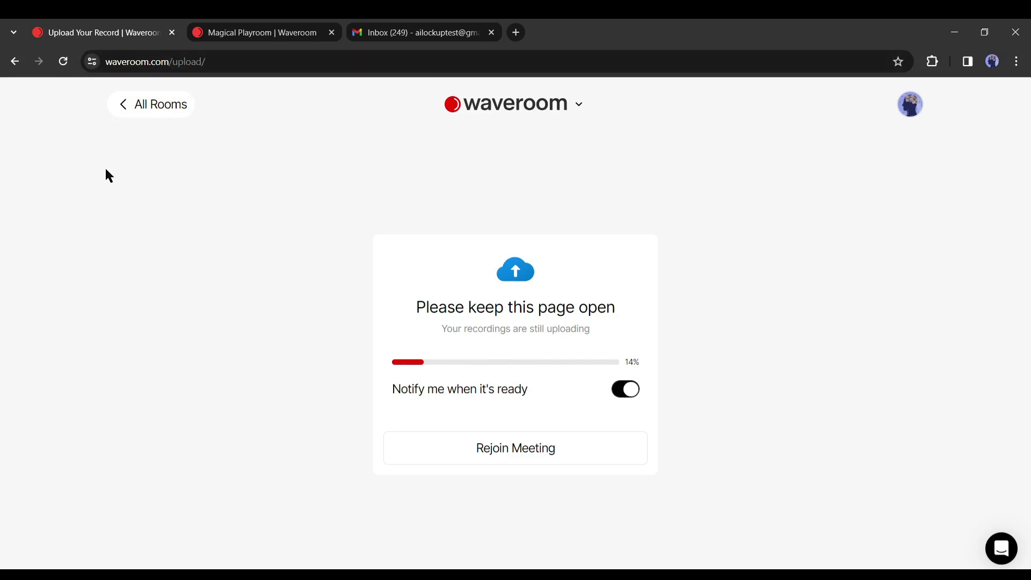
Open Magical Playroom from All Rooms and apply Remove Noise to both recordings
click(120, 114)
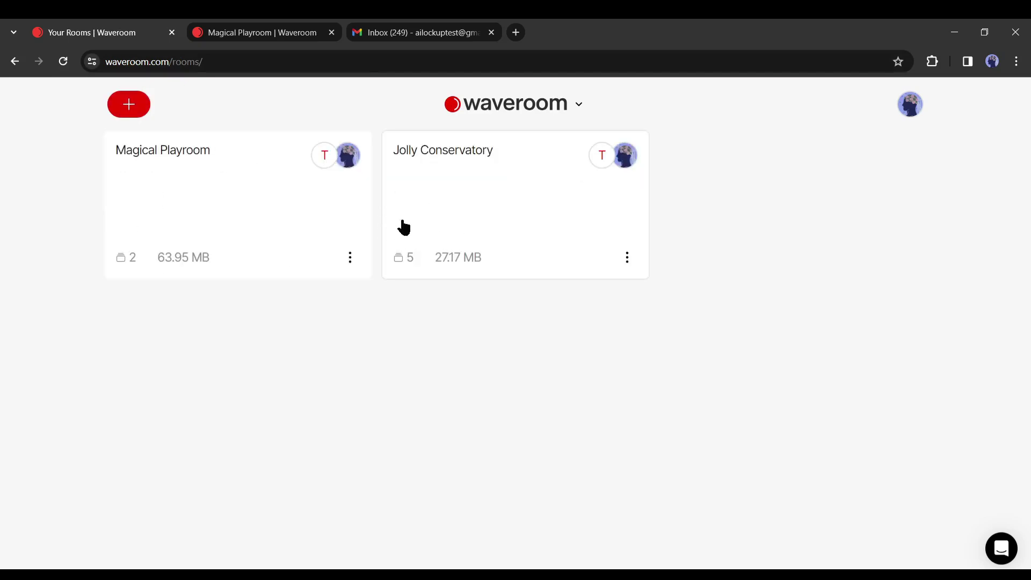
click(501, 201)
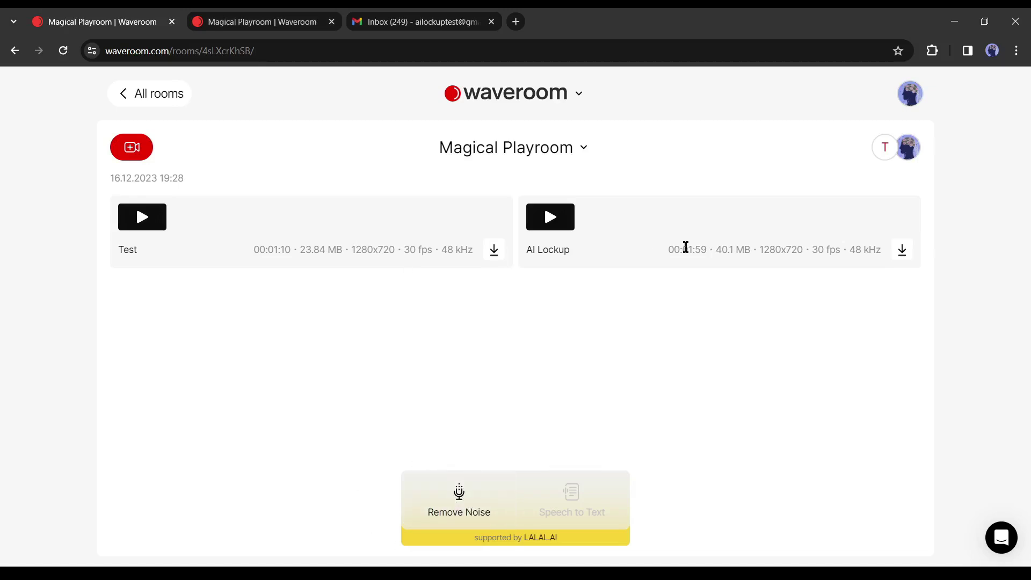
click(430, 497)
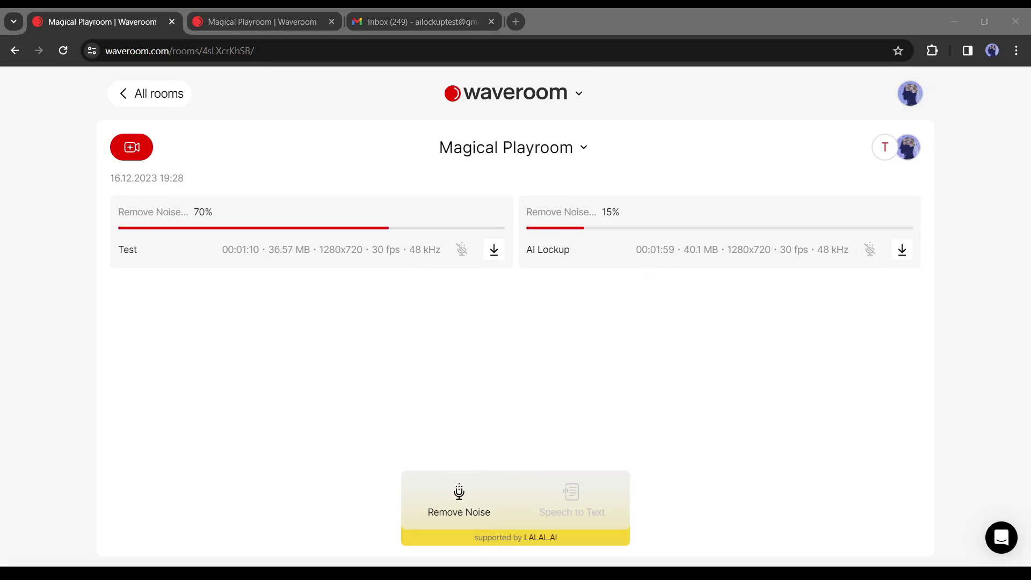
click(636, 526)
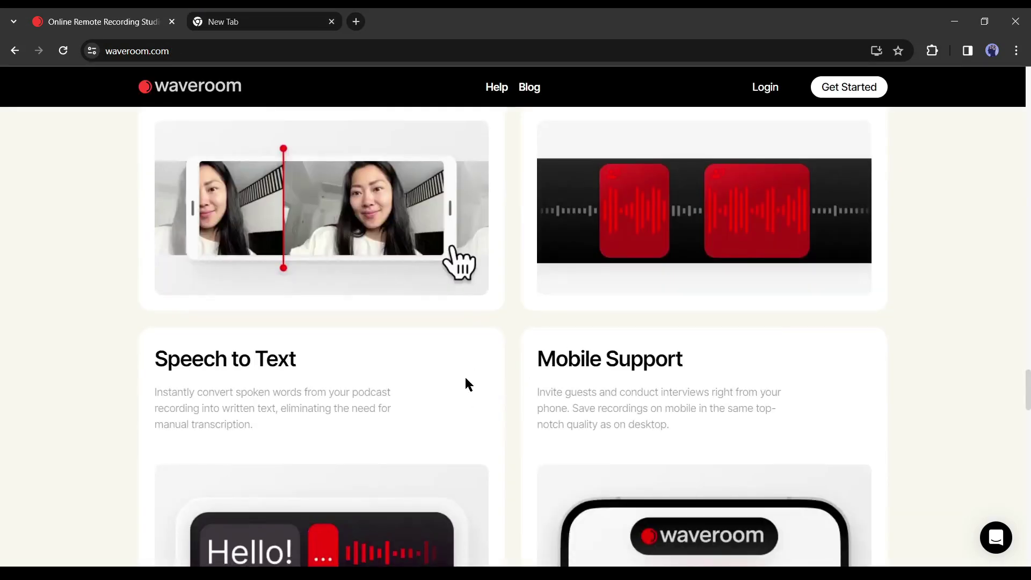
Scroll through the Upcoming Features section on waveroom.com
scroll(465, 376, down, 1)
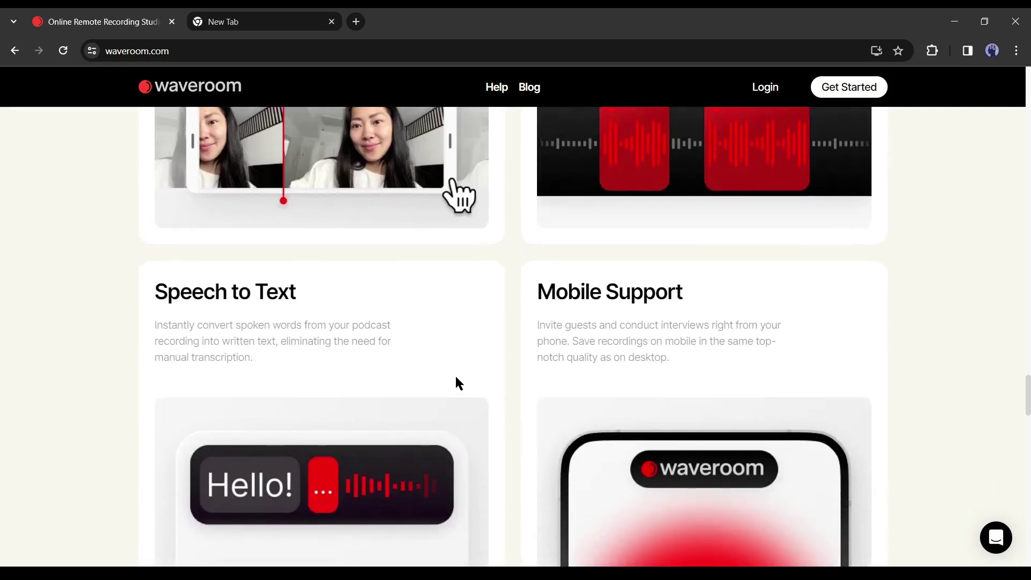
scroll(456, 376, down, 1)
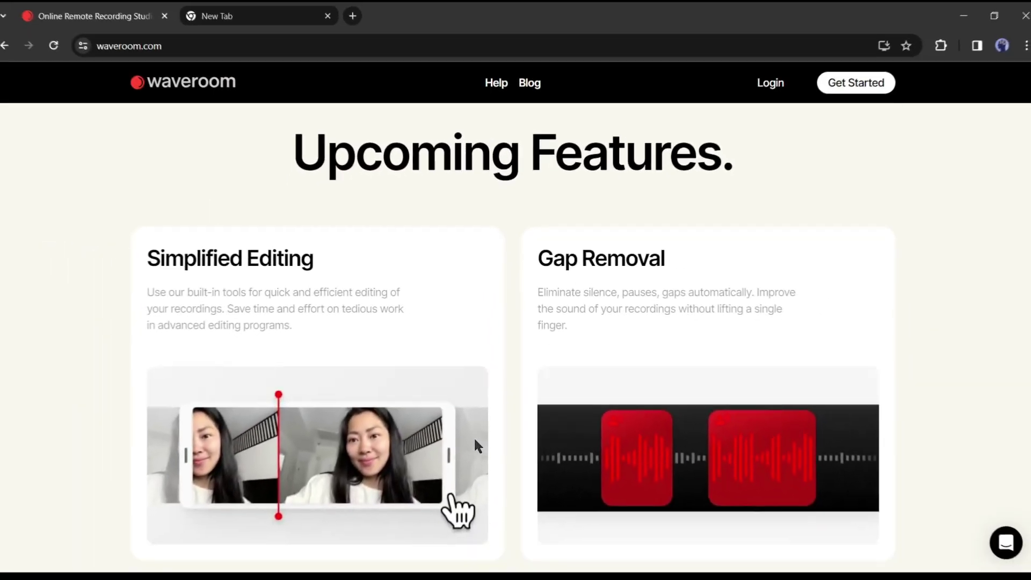
scroll(475, 441, down, 1)
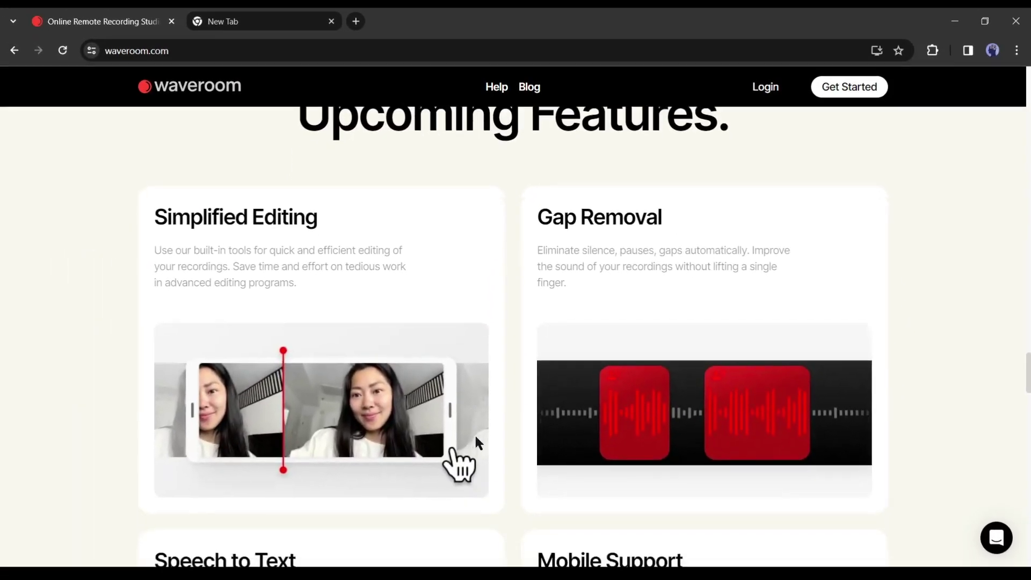
scroll(475, 441, down, 1)
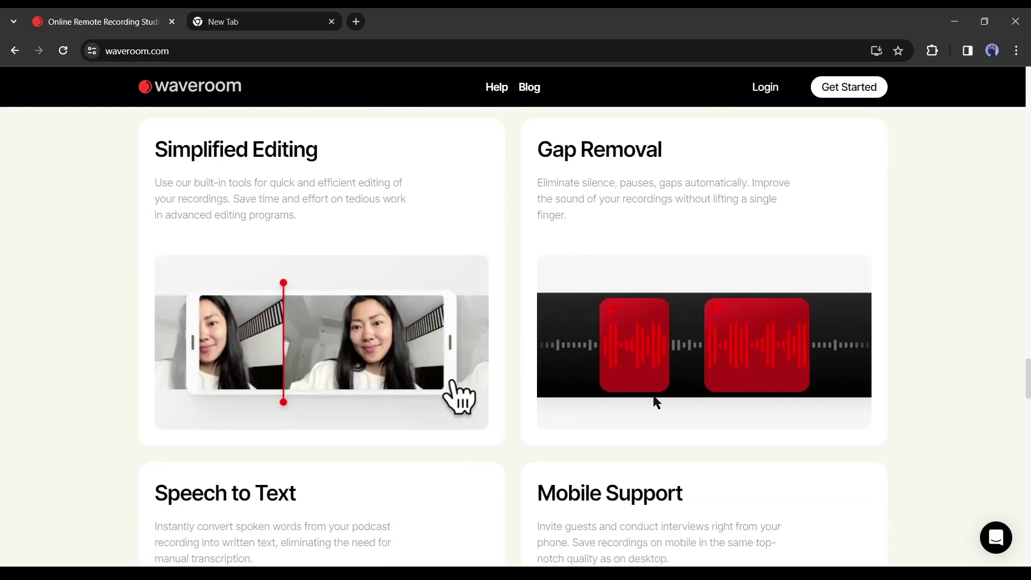
scroll(653, 397, down, 2)
scroll(552, 385, down, 4)
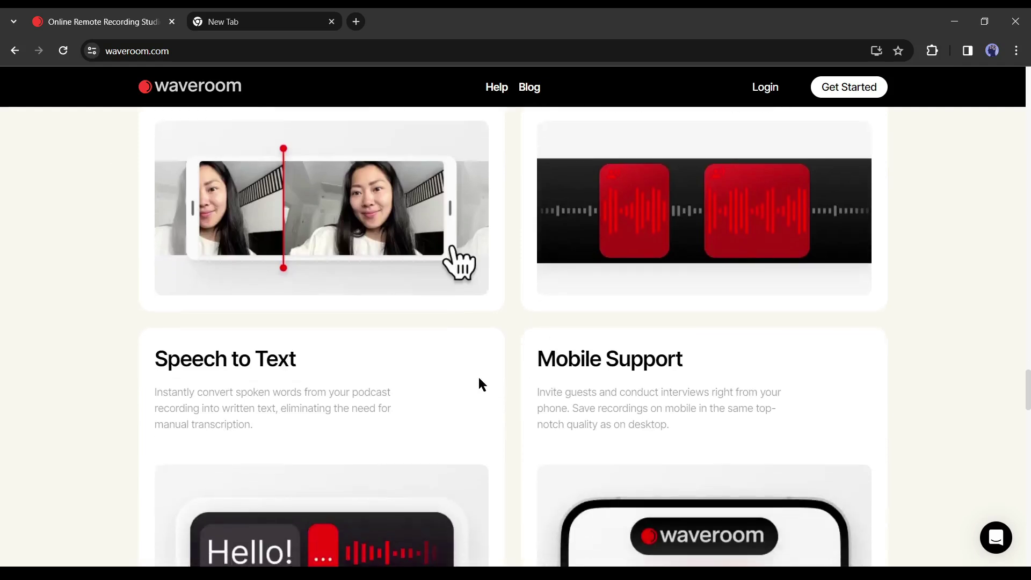
scroll(455, 375, down, 1)
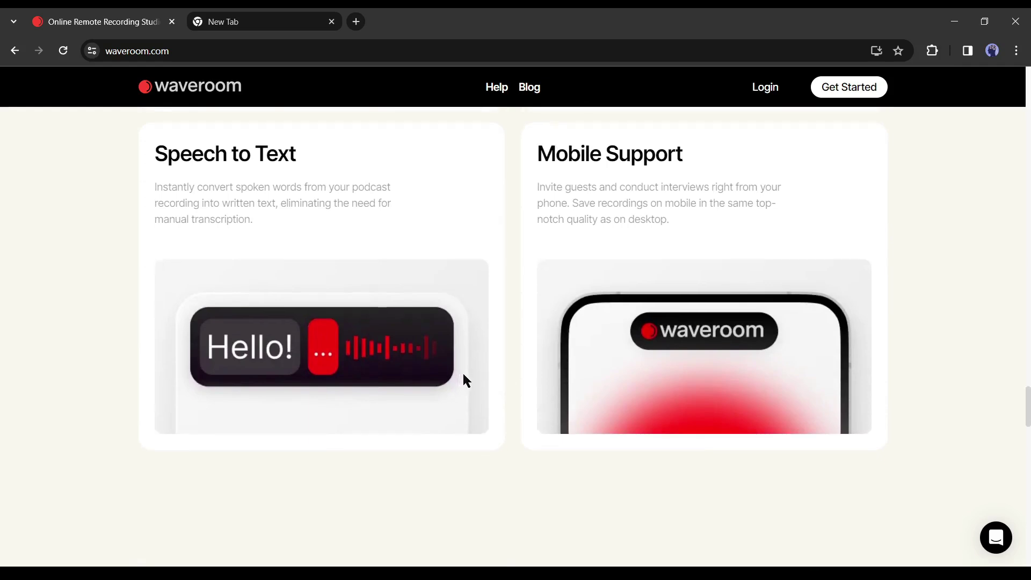
scroll(463, 375, down, 1)
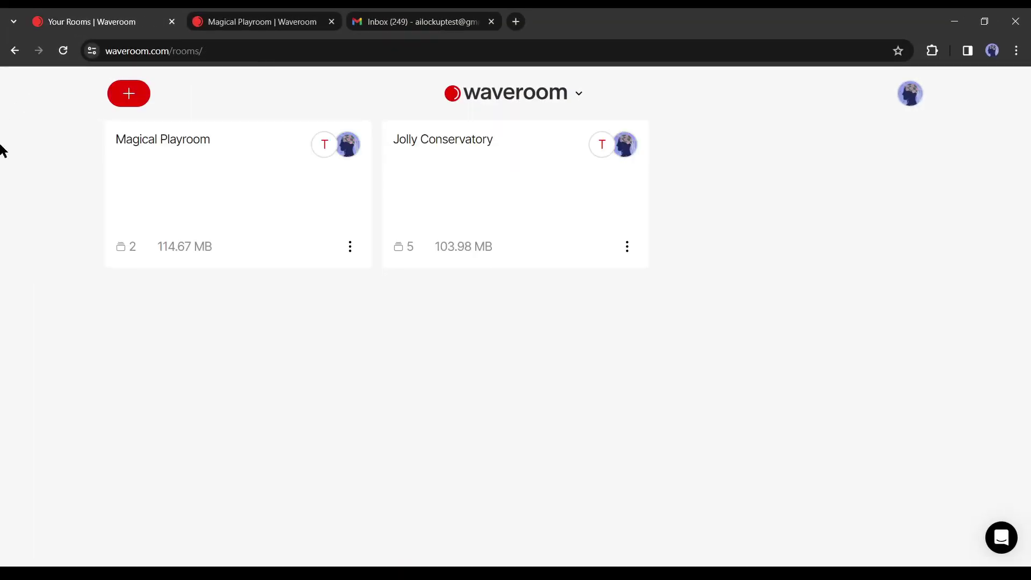
Add a new room with the + button and rename Elegant Bedroom to 'AI Lockup'
click(135, 108)
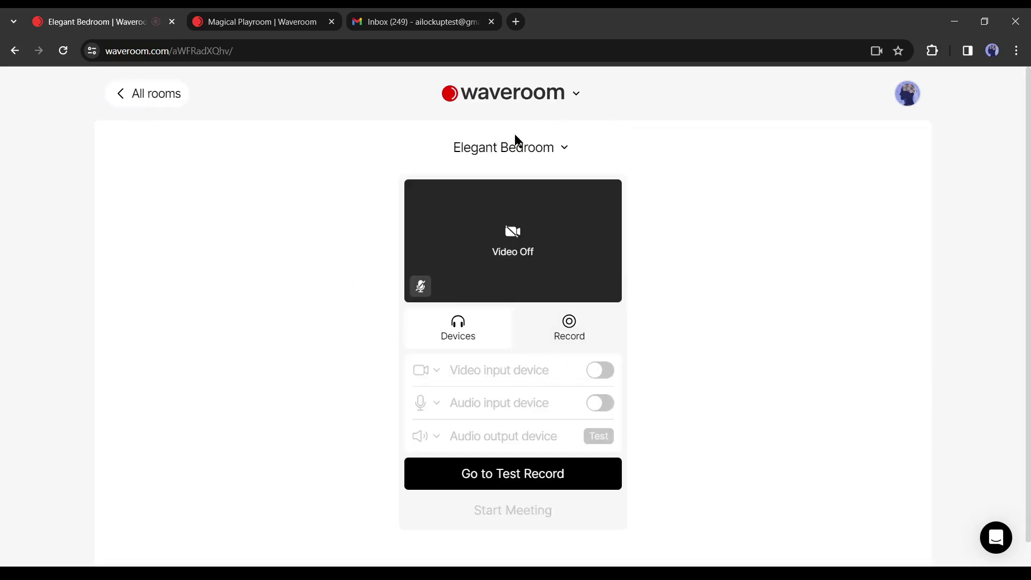
click(530, 155)
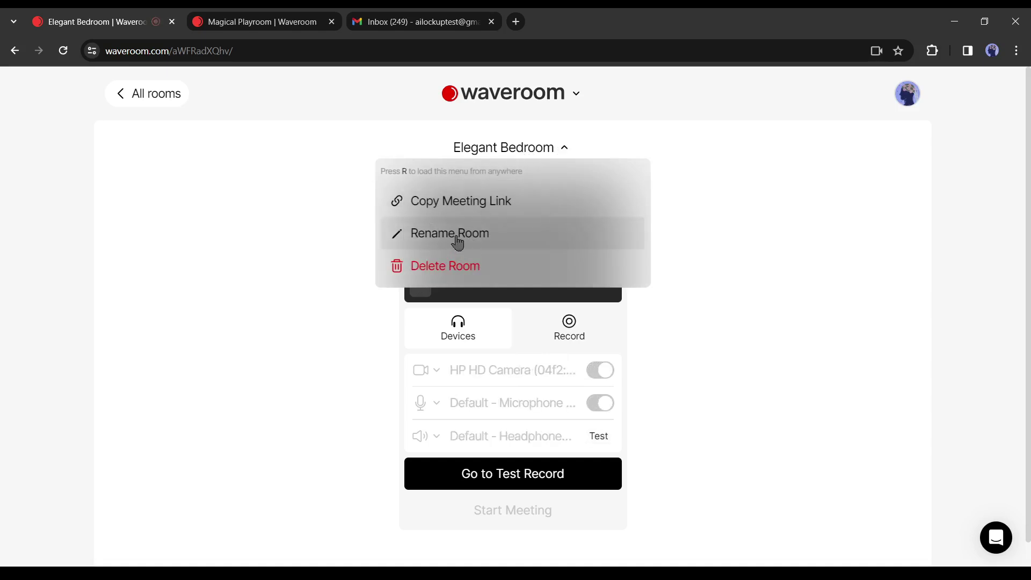
click(457, 240)
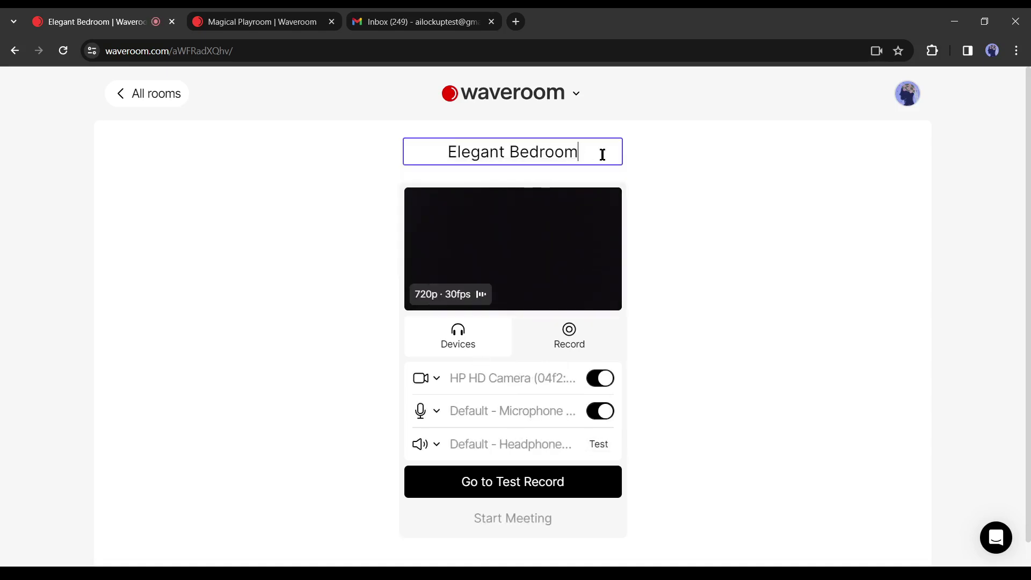
key(ctrl+a)
text(A)
key(BackSpace)
text(AI Lockup)
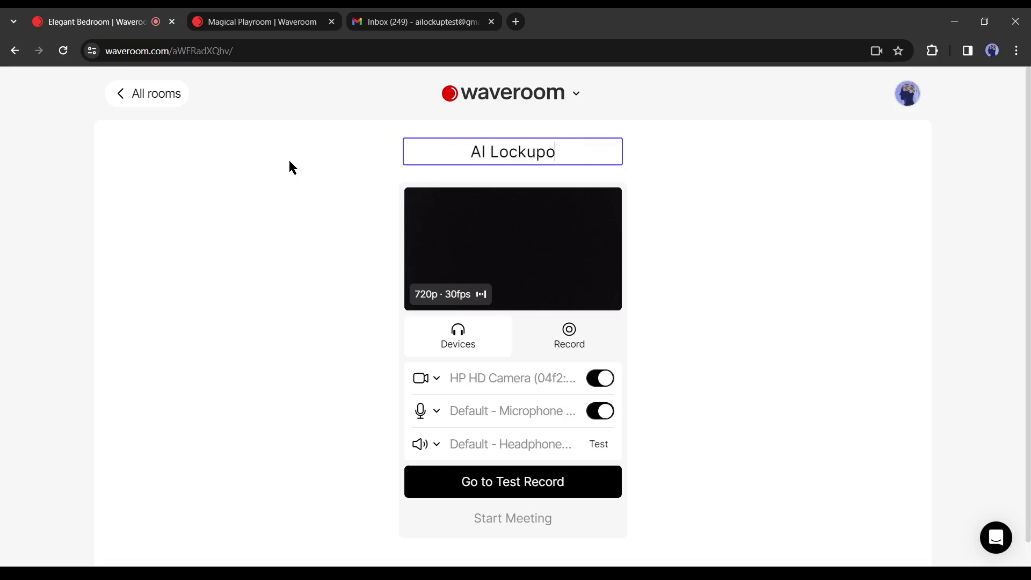
key(Return)
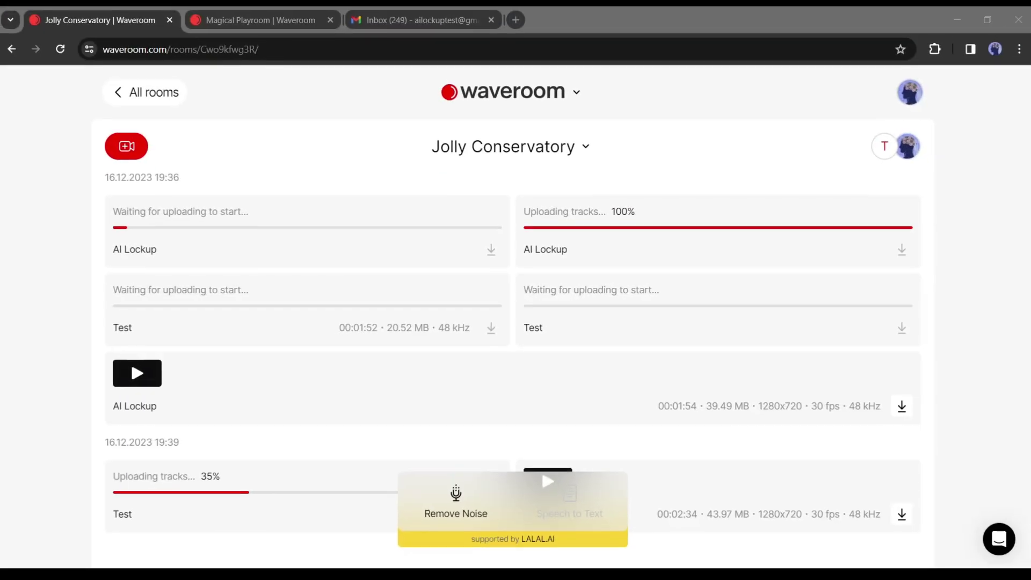